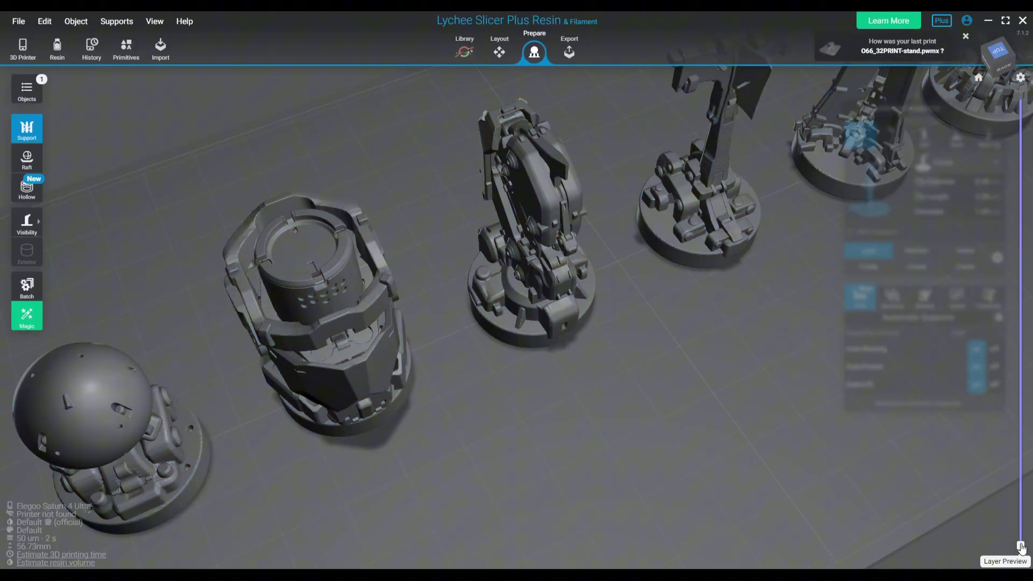
Step: Preview the chess pieces' print layers from the base up through the knight's upper body
drag(1021, 548, 1023, 484)
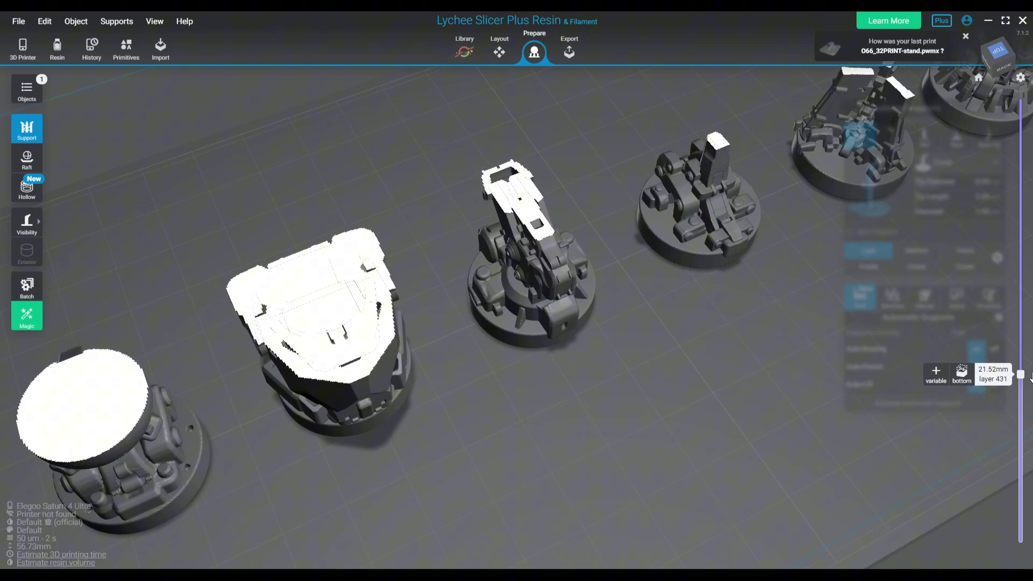
drag(1030, 345, 1030, 254)
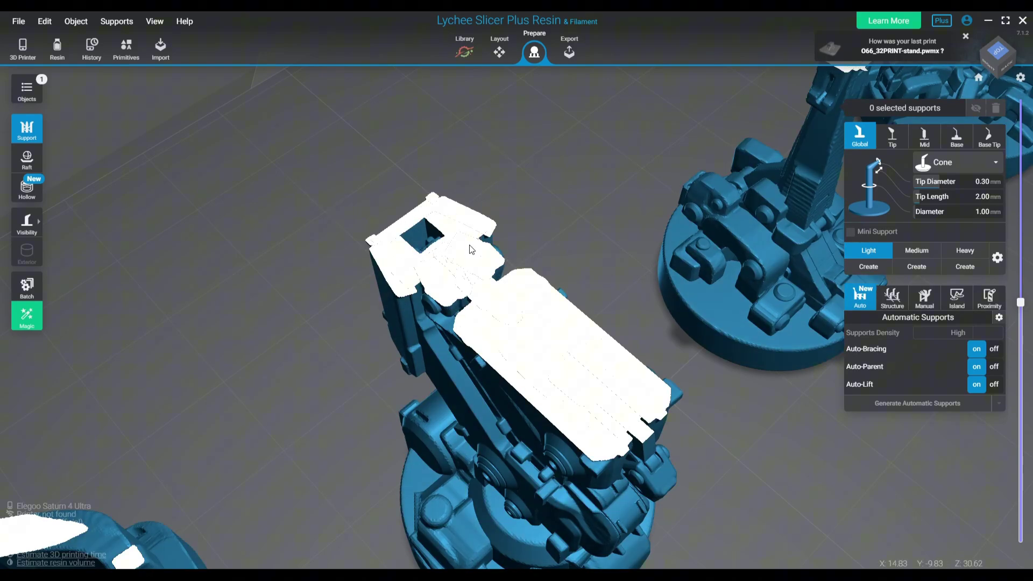
mouse_move(1020, 309)
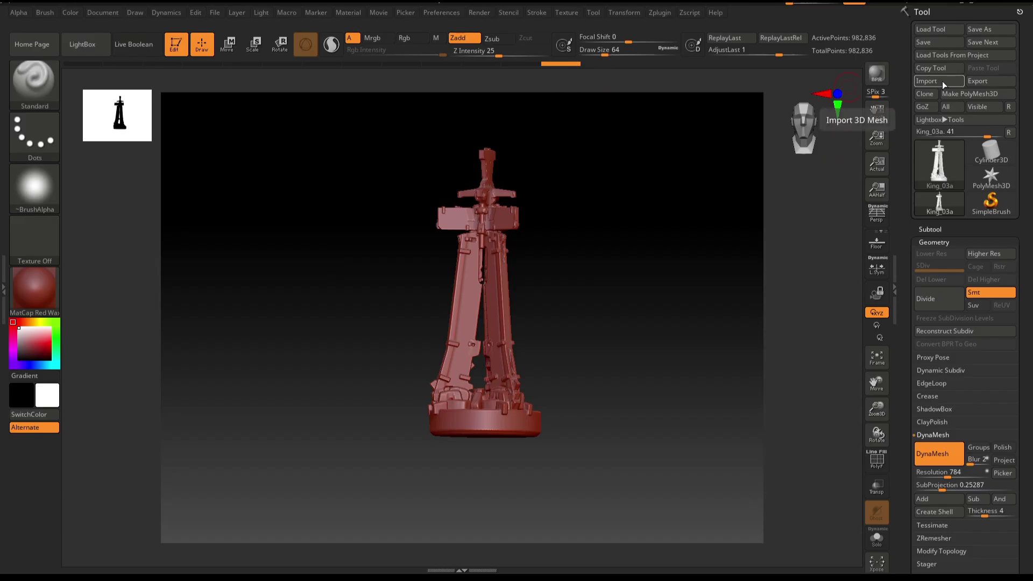
Step: Import the knight_03a model into ZBrush and bring it upright into view on the canvas
click(943, 83)
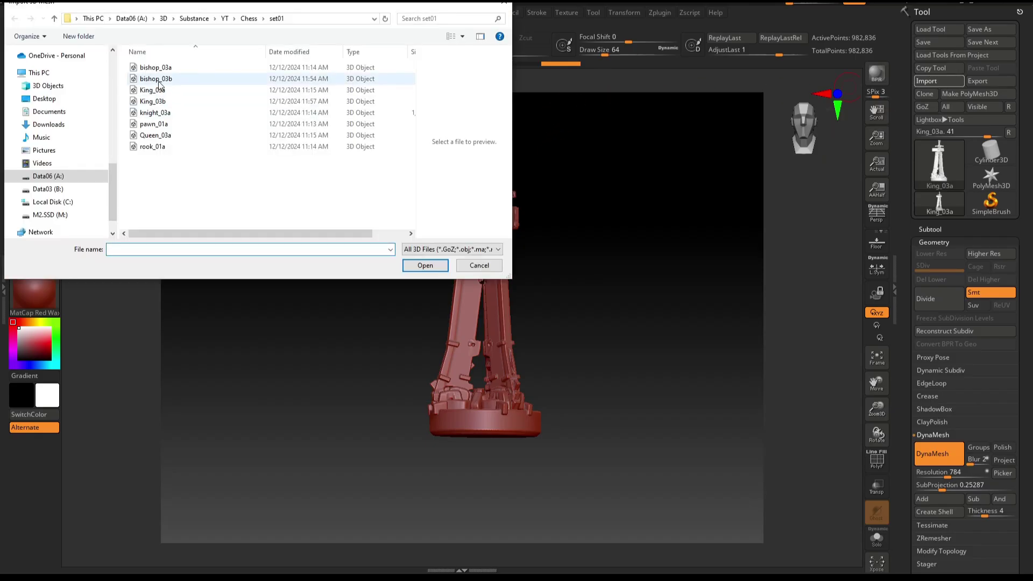
click(425, 265)
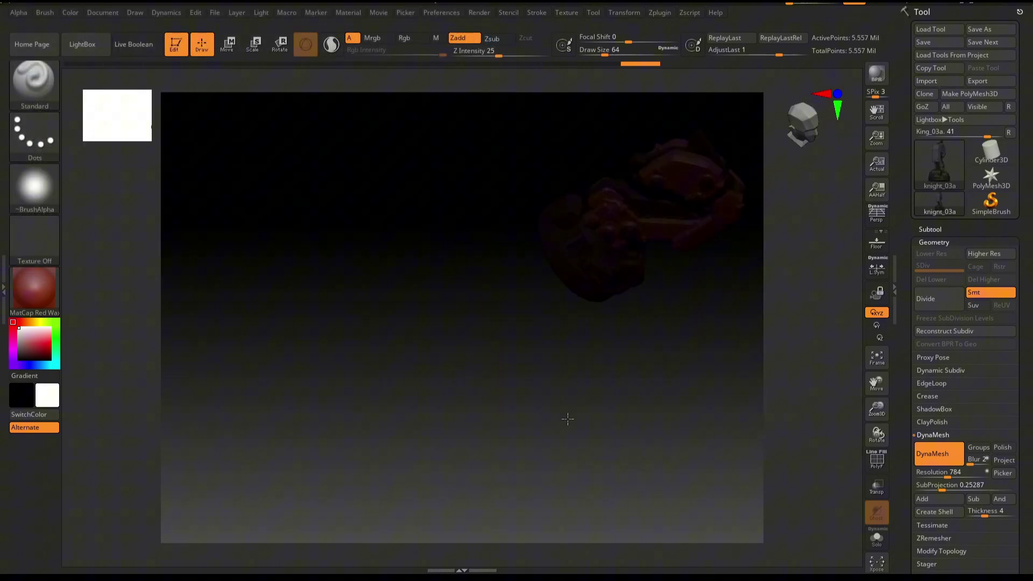
drag(589, 420, 846, 456)
Step: Reduce the imported knight's polygon count and check its mesh with the polyframe display
click(68, 18)
click(105, 243)
click(877, 461)
scroll(957, 479, down, 7)
click(943, 402)
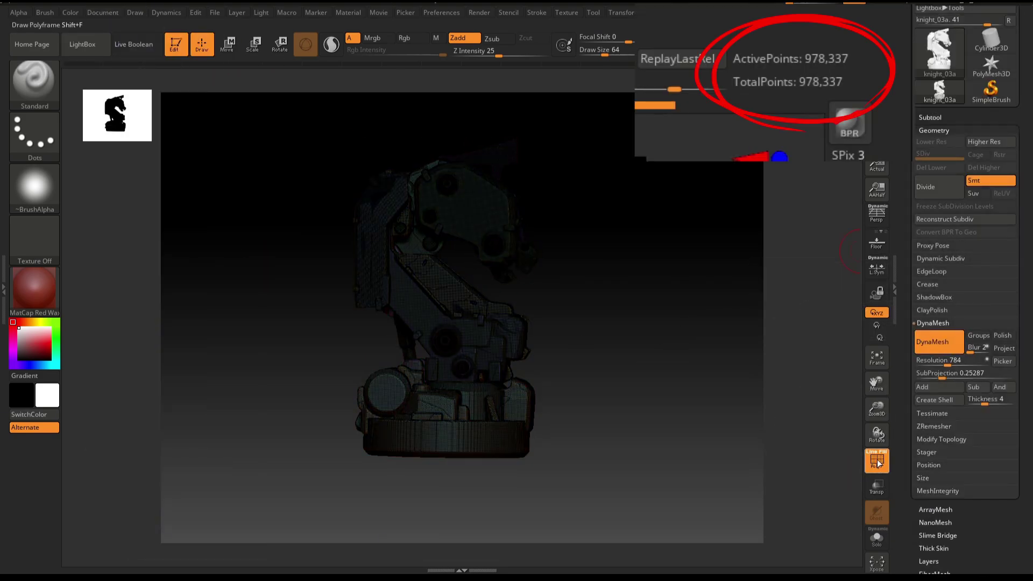
key(shift+f)
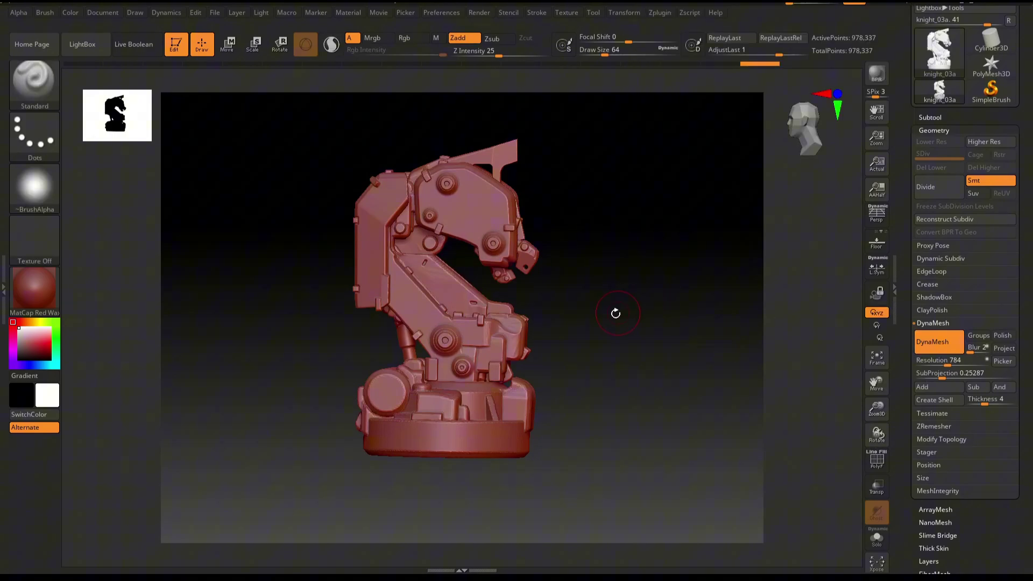
mouse_move(608, 314)
mouse_down()
mouse_move(615, 388)
mouse_move(567, 312)
mouse_move(489, 317)
mouse_up()
mouse_move(328, 371)
mouse_down()
mouse_move(336, 403)
mouse_move(328, 372)
mouse_up()
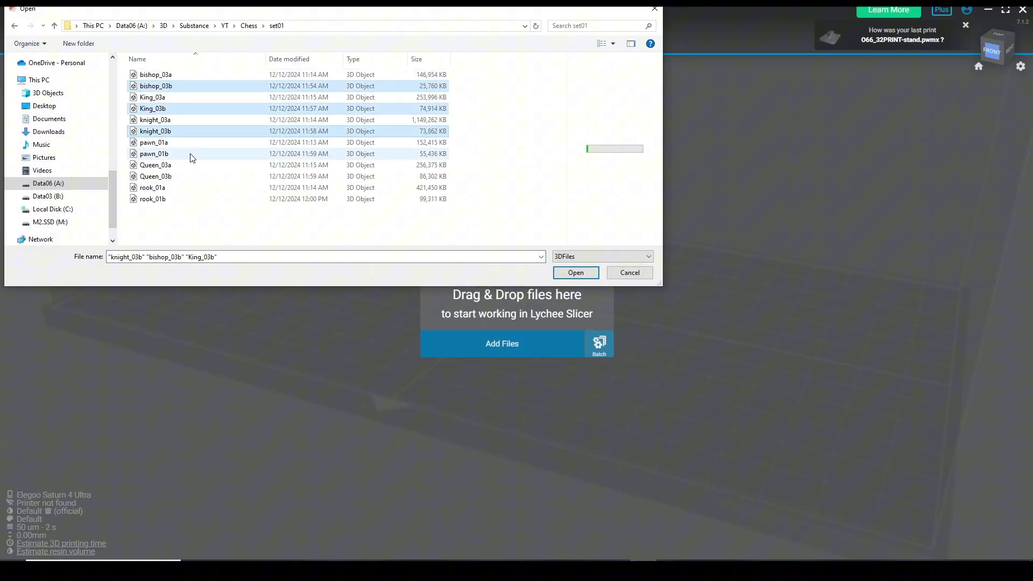
Step: Load bishop_03b, King_03b, knight_03b, pawn_01b, Queen_03b and rook_01b into Lychee Slicer and rotate them all 90° about X
ctrl+click(176, 200)
click(576, 273)
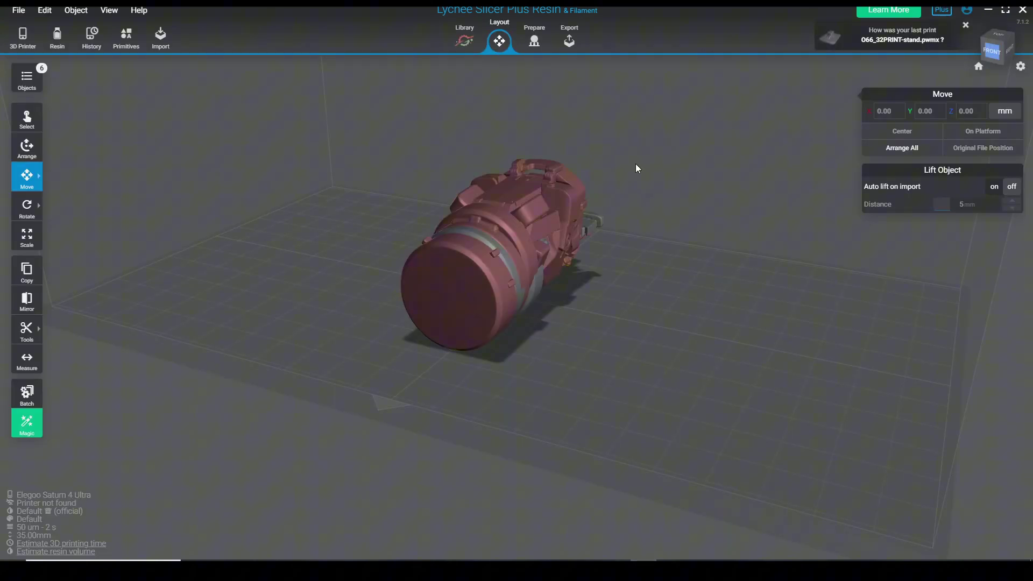
key(ctrl+a)
key(r)
drag(518, 206, 467, 325)
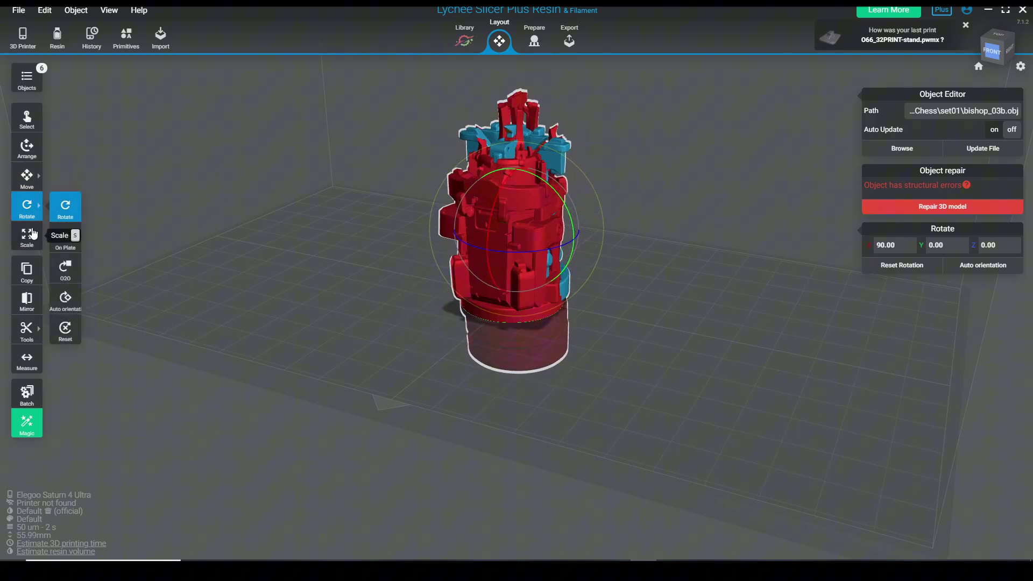
Step: Spread the six chess pieces across the build plate and repair their structural errors
click(27, 178)
click(65, 209)
right_drag(707, 207, 530, 180)
drag(525, 176, 529, 77)
click(942, 206)
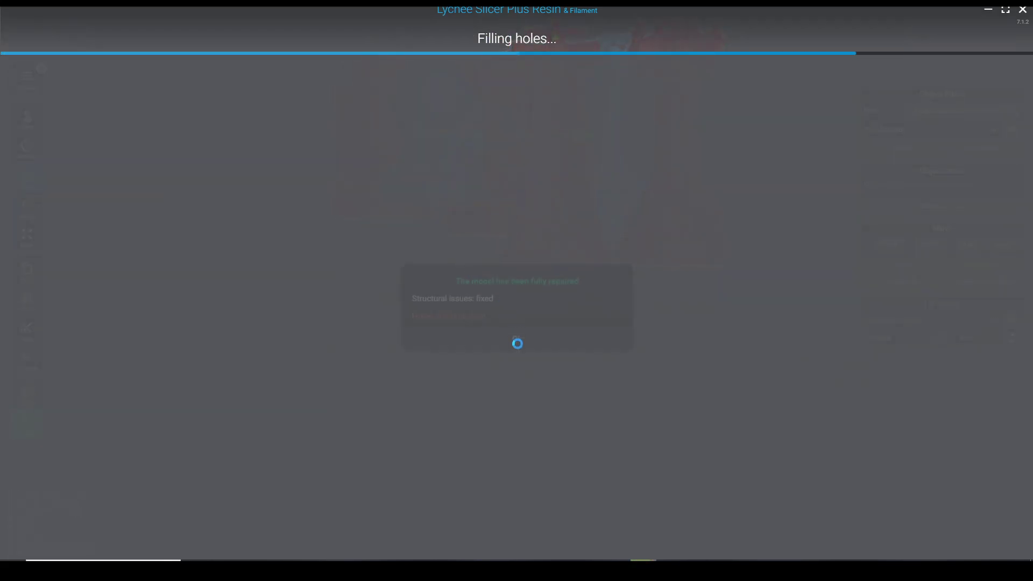
click(520, 319)
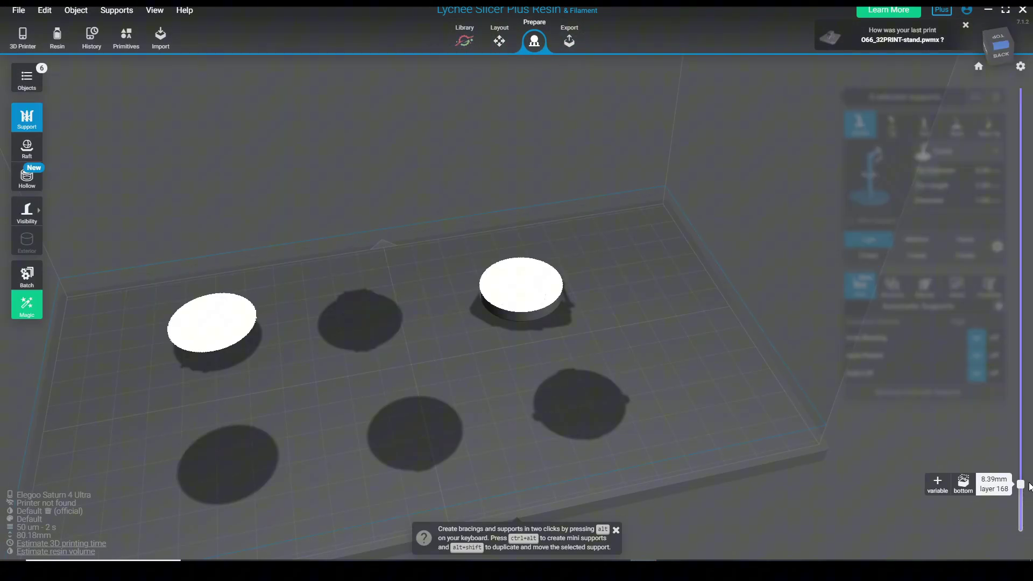
Step: Preview the sliced layers of all six pieces from the bases to full height
right_drag(611, 220, 581, 341)
scroll(533, 291, up, 2)
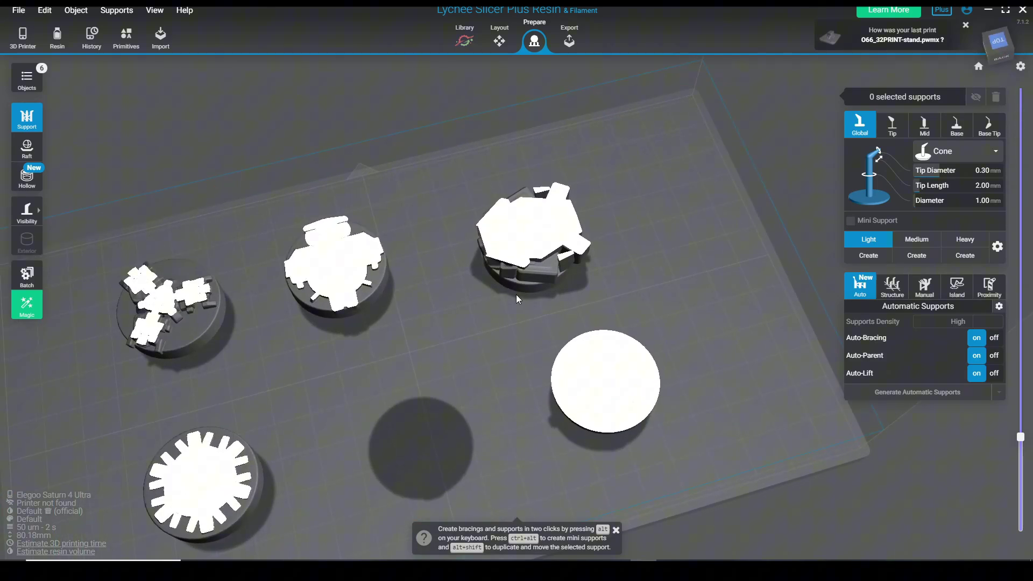
middle_drag(594, 344, 669, 301)
right_drag(599, 334, 595, 321)
mouse_move(1022, 441)
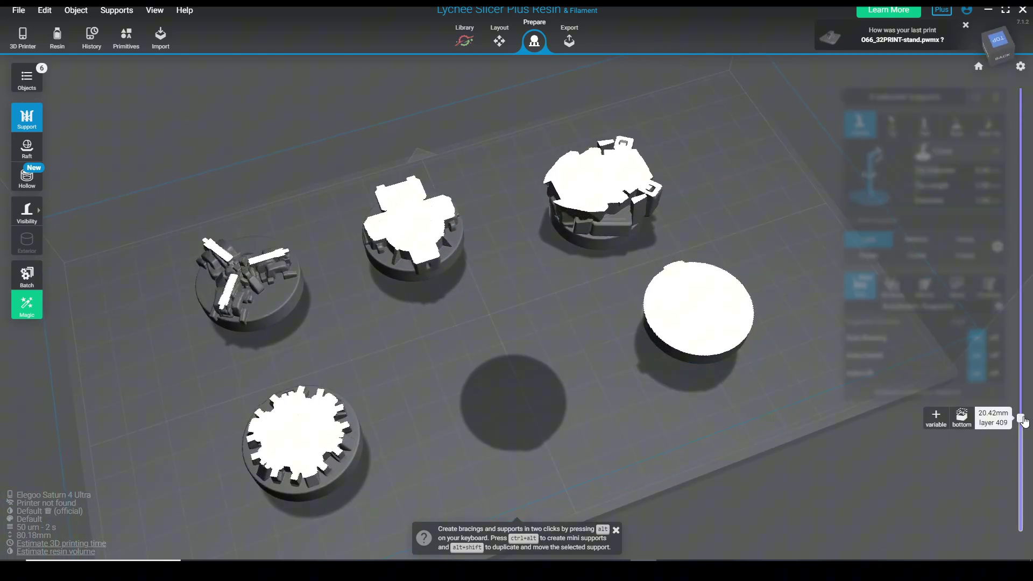
drag(1022, 418, 1030, 342)
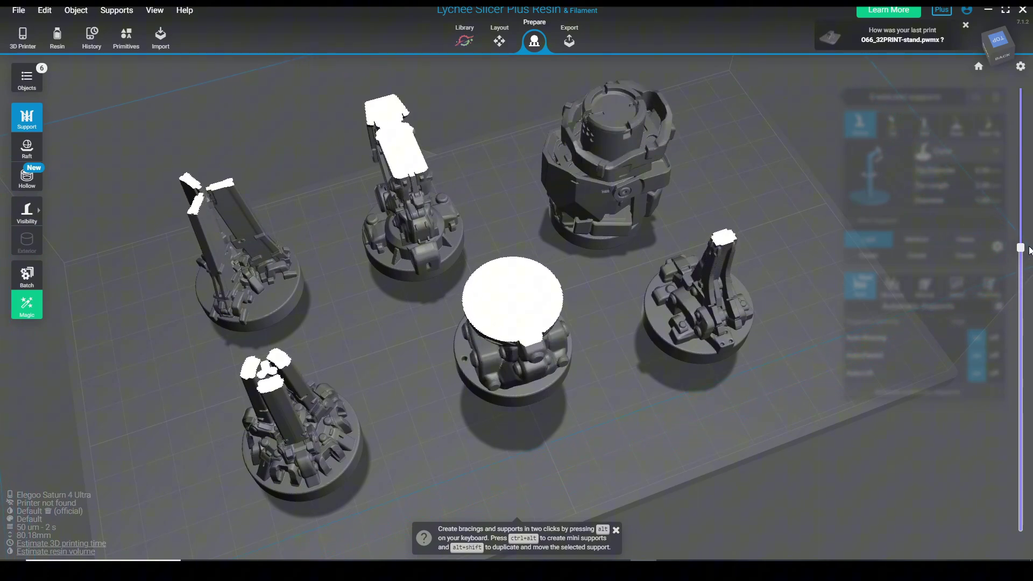
drag(1021, 216, 1021, 121)
drag(1021, 122, 1021, 90)
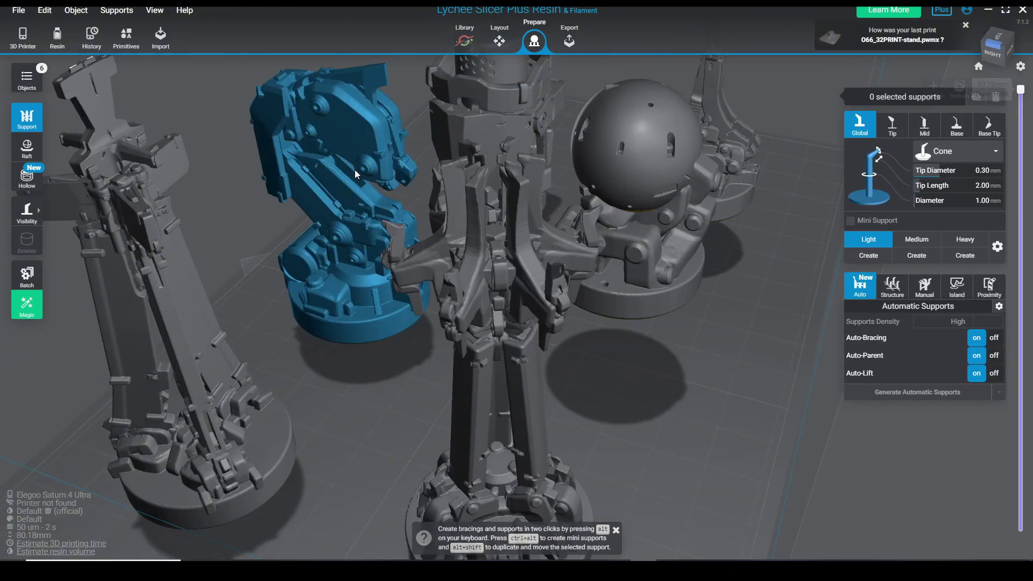
Step: Select the knight and examine its overhangs up close with the layer preview
right_drag(353, 173, 565, 207)
middle_drag(564, 207, 590, 299)
right_drag(579, 213, 506, 301)
scroll(402, 271, up, 3)
click(402, 271)
middle_drag(403, 272, 525, 215)
mouse_move(1021, 91)
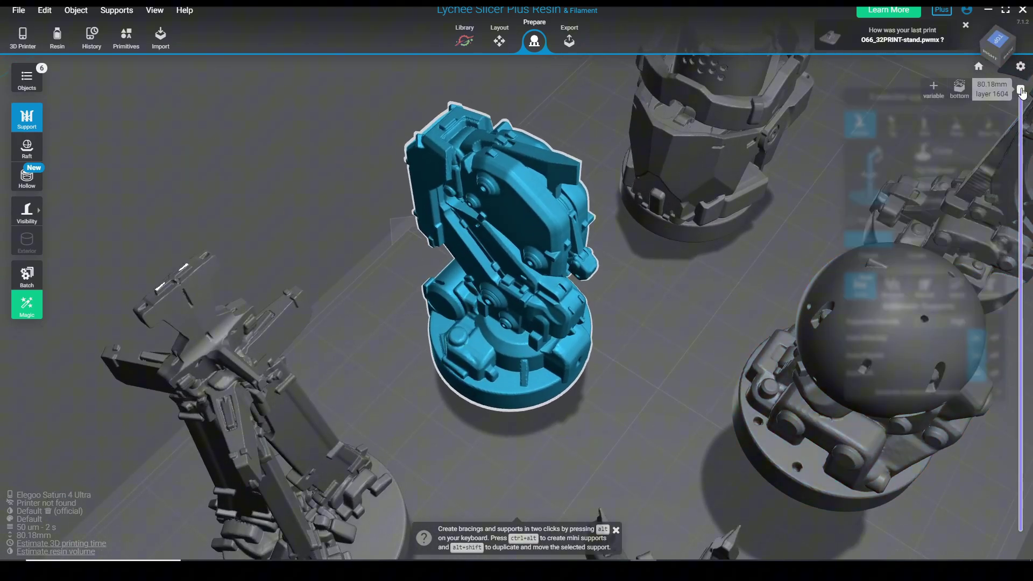
drag(1022, 120, 1006, 86)
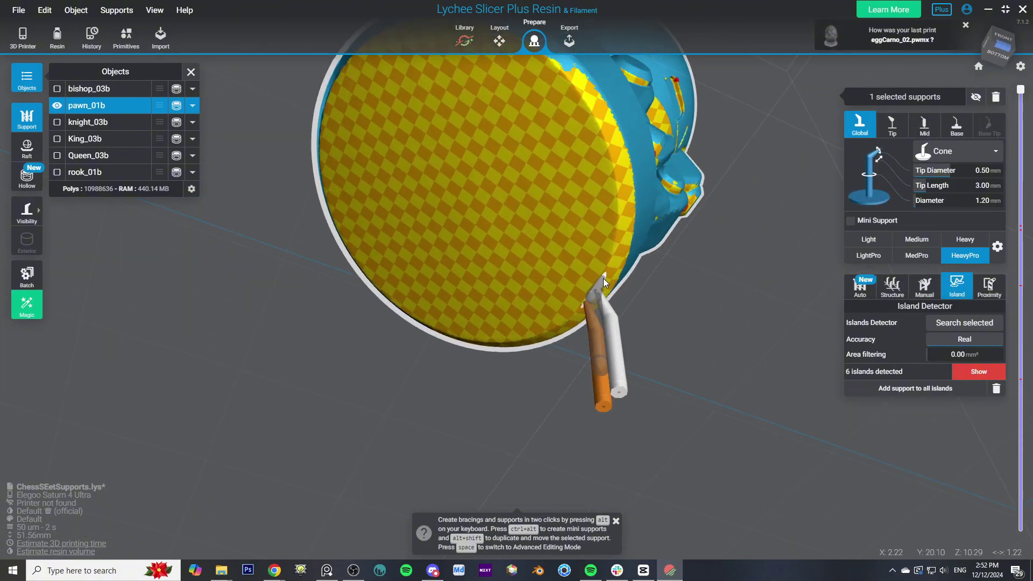
Step: Place a row of HeavyPro supports along the lower rim of the tilted pawn_01b base
click(603, 279)
right_drag(603, 279, 632, 288)
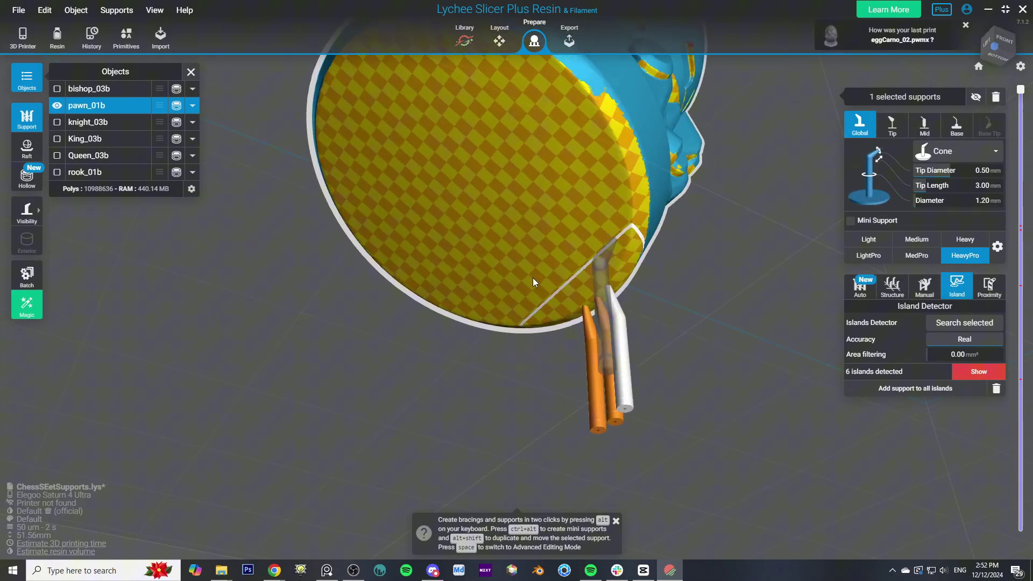
click(604, 119)
right_drag(603, 121, 605, 176)
click(648, 185)
right_drag(537, 184, 501, 366)
click(500, 366)
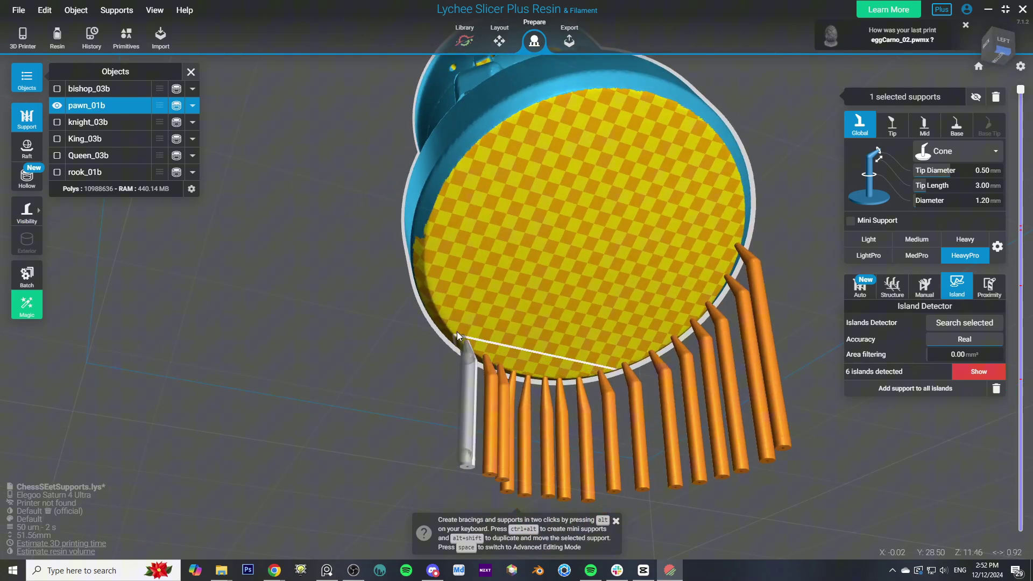
right_drag(427, 254, 584, 354)
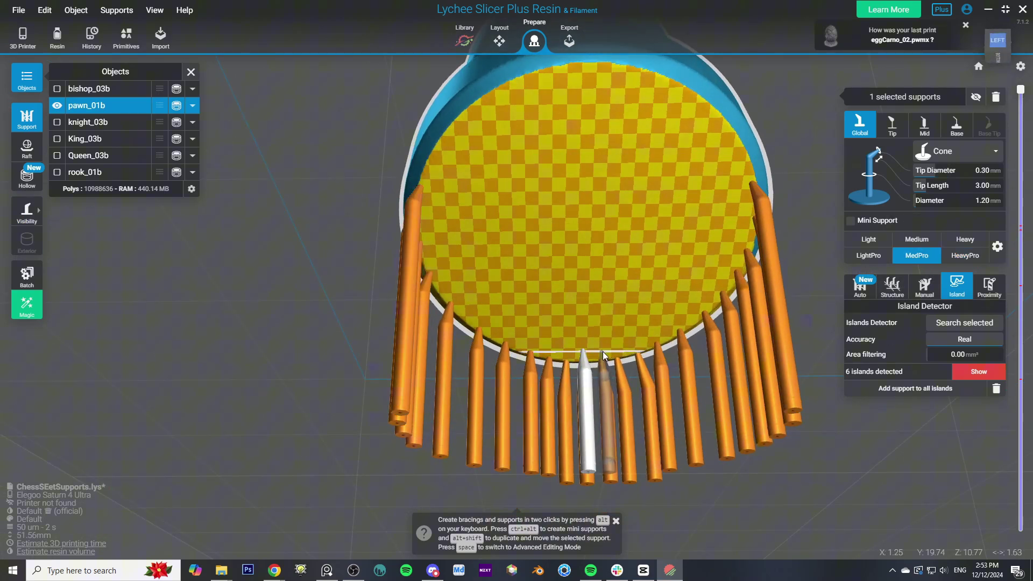
Step: Fill the underside of the pawn's base with MedPro supports up to its upper edge
click(477, 240)
click(645, 264)
click(691, 266)
click(496, 237)
click(457, 225)
click(595, 222)
right_drag(556, 213, 559, 242)
mouse_move(743, 183)
mouse_down()
mouse_move(462, 196)
mouse_move(595, 99)
mouse_move(753, 180)
mouse_up()
mouse_move(753, 181)
right_down()
mouse_move(716, 296)
mouse_move(718, 207)
right_up()
key(ctrl+z)
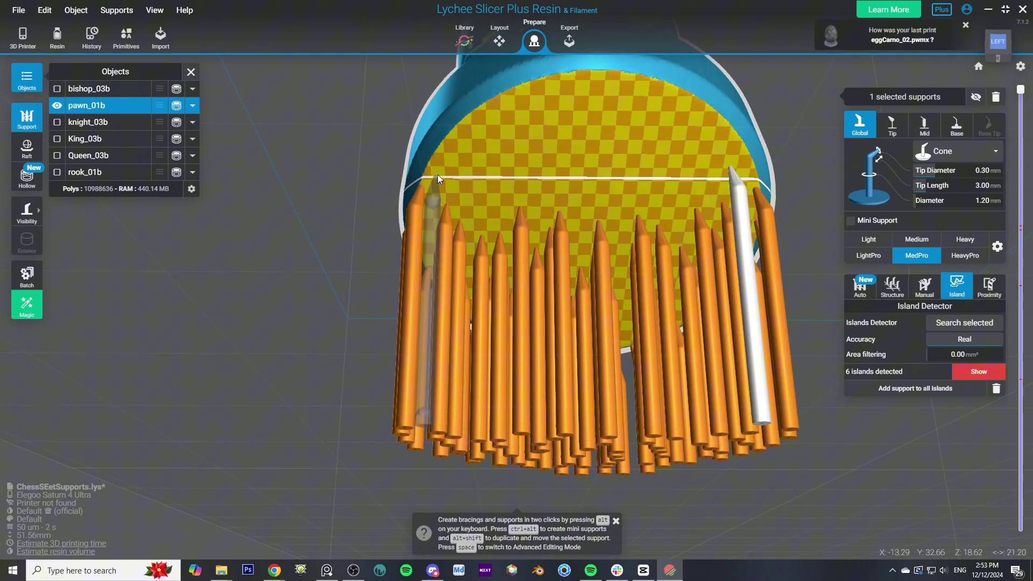
right_drag(446, 157, 796, 341)
Step: Raise the layer preview past the pawn's base and place MedPro supports under the lower side bolts
drag(1021, 454, 1030, 384)
right_drag(608, 322, 543, 215)
scroll(516, 301, up, 5)
click(226, 301)
ctrl+alt+click(322, 422)
right_drag(699, 430, 667, 436)
scroll(516, 377, down, 5)
Step: Place two MedPro supports side by side under the central bolt of the pawn's body
right_drag(699, 323, 753, 457)
mouse_move(1021, 381)
drag(1021, 381, 1021, 315)
right_drag(726, 409, 678, 183)
drag(1021, 314, 1021, 280)
click(449, 212)
click(466, 211)
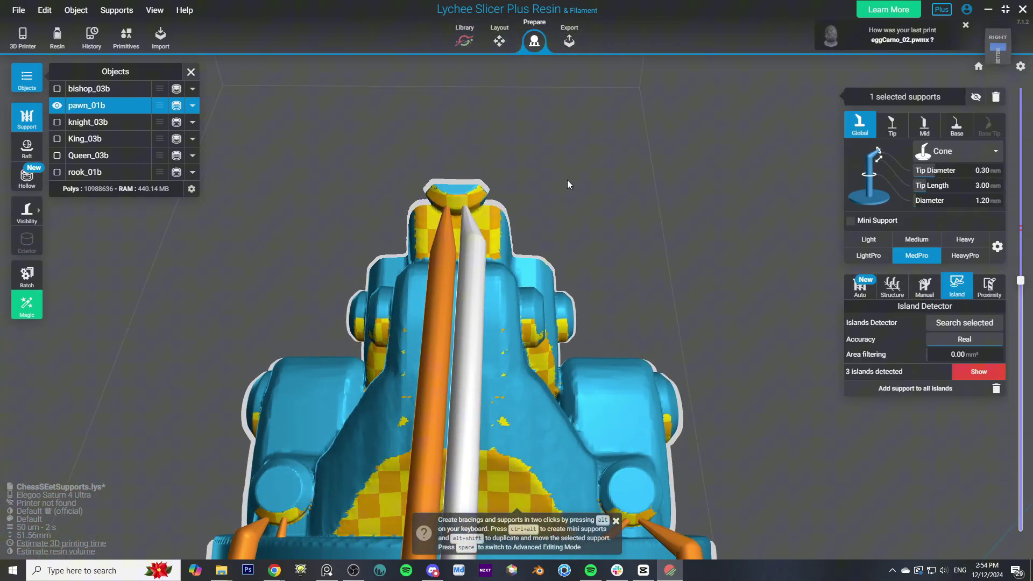
Step: Raise the layer preview to the pawn's sphere and place MedPro supports at the islands on both its sides
right_drag(569, 185, 645, 323)
drag(1021, 280, 1020, 268)
right_drag(742, 226, 698, 143)
scroll(698, 143, down, 5)
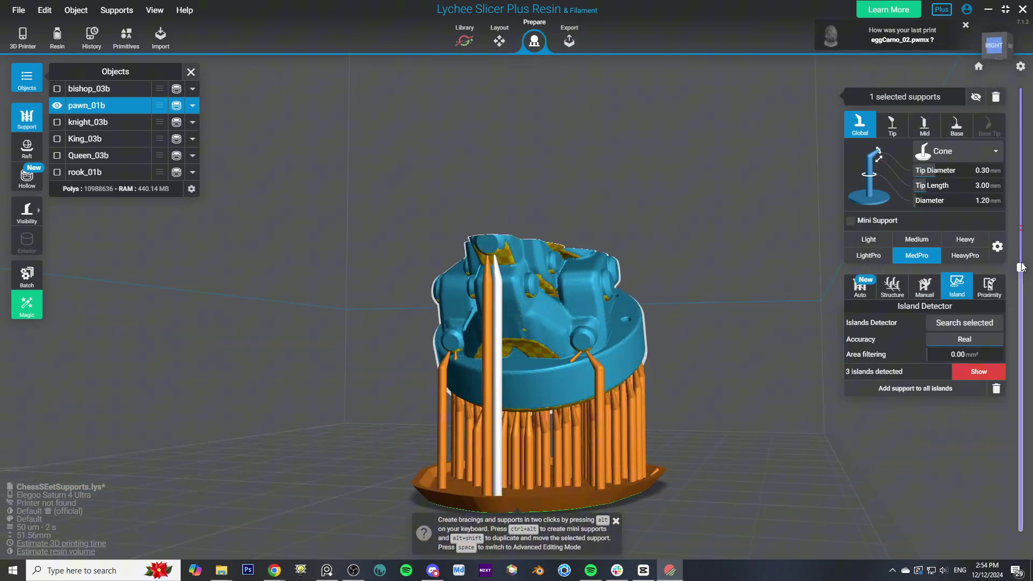
drag(1020, 267, 1020, 237)
right_drag(608, 177, 588, 122)
scroll(588, 122, up, 5)
drag(1020, 237, 1020, 229)
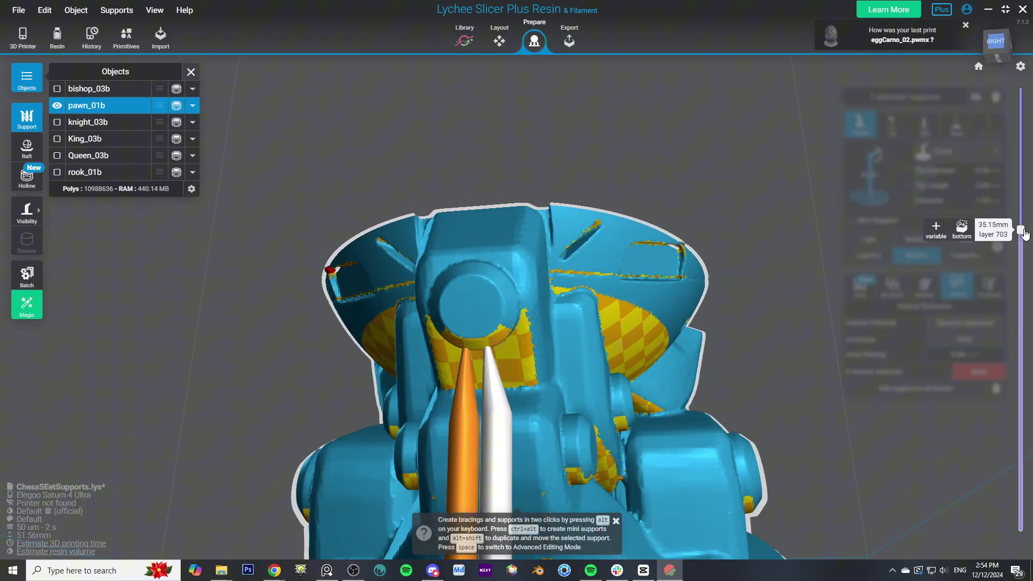
scroll(569, 280, up, 3)
click(279, 275)
click(718, 264)
Step: Place a MedPro support under the last remaining island on the pawn's sphere
scroll(753, 280, up, 3)
right_drag(747, 231, 710, 323)
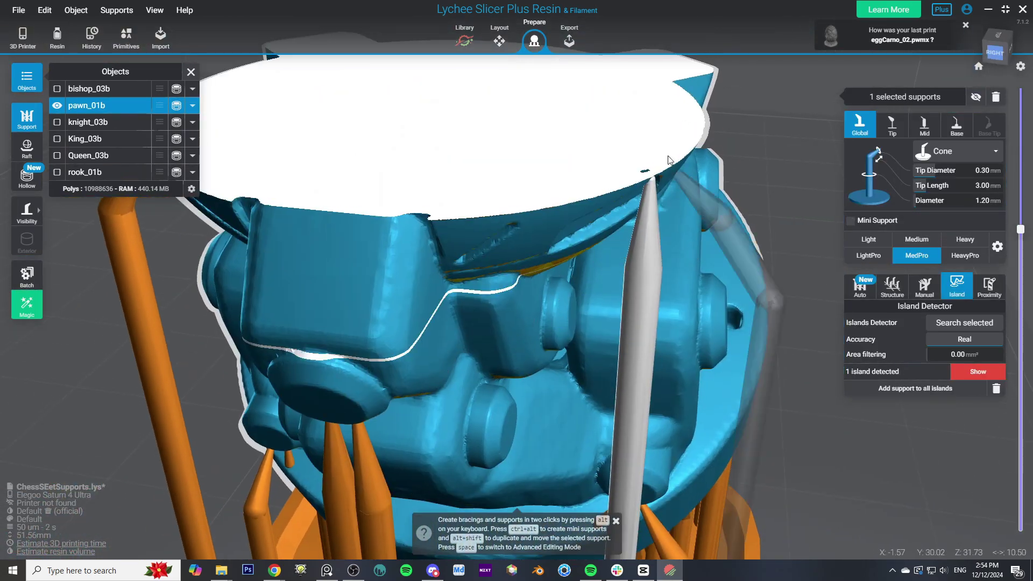
drag(1020, 229, 1020, 225)
right_drag(414, 258, 450, 133)
click(398, 204)
right_drag(459, 209, 633, 259)
Step: Restore the full-height view and add MedPro supports under the unsupported round bolts on the pawn's side
drag(1020, 225, 1021, 86)
right_drag(678, 318, 608, 177)
scroll(478, 254, up, 3)
mouse_move(434, 245)
right_down()
mouse_move(574, 250)
mouse_move(429, 259)
right_up()
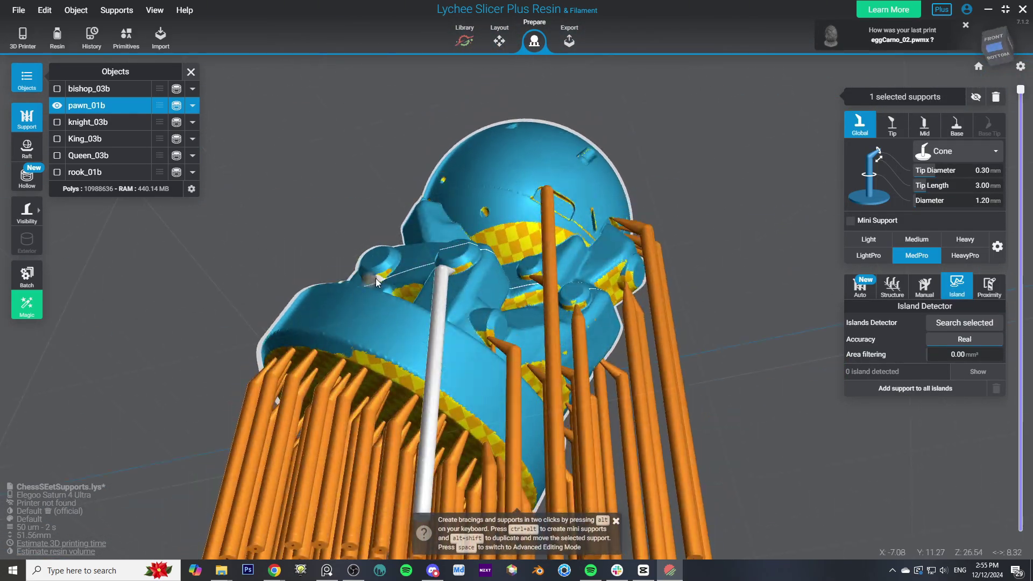
click(377, 283)
right_drag(376, 282, 387, 355)
scroll(384, 360, up, 5)
drag(476, 309, 481, 307)
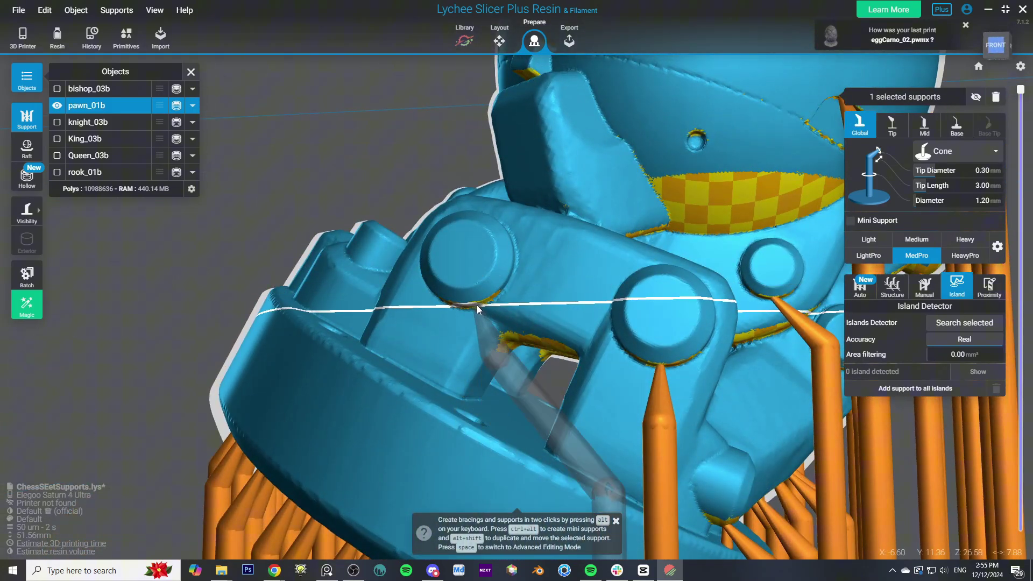
click(478, 306)
right_drag(477, 308, 568, 298)
click(636, 245)
Step: Review the supported pawn's layers from mid-height up to full height
scroll(568, 298, down, 5)
drag(568, 295, 420, 247)
drag(1021, 89, 1031, 317)
right_drag(597, 274, 637, 259)
scroll(635, 269, up, 5)
drag(1021, 313, 1024, 89)
scroll(592, 242, down, 8)
right_drag(538, 231, 362, 177)
click(362, 177)
Step: Toggle the visibility of bishop_03b and pawn_01b to inspect them, leaving only the pawn shown
click(57, 106)
click(57, 89)
right_drag(501, 192, 507, 203)
click(57, 105)
drag(1021, 188, 1022, 88)
scroll(647, 257, down, 6)
right_drag(647, 258, 575, 317)
click(88, 88)
click(80, 105)
click(57, 89)
Step: Try rearranging the supported pawn_01b toward the rear-left corner of the build plate in the layout view
click(500, 38)
drag(469, 307, 294, 272)
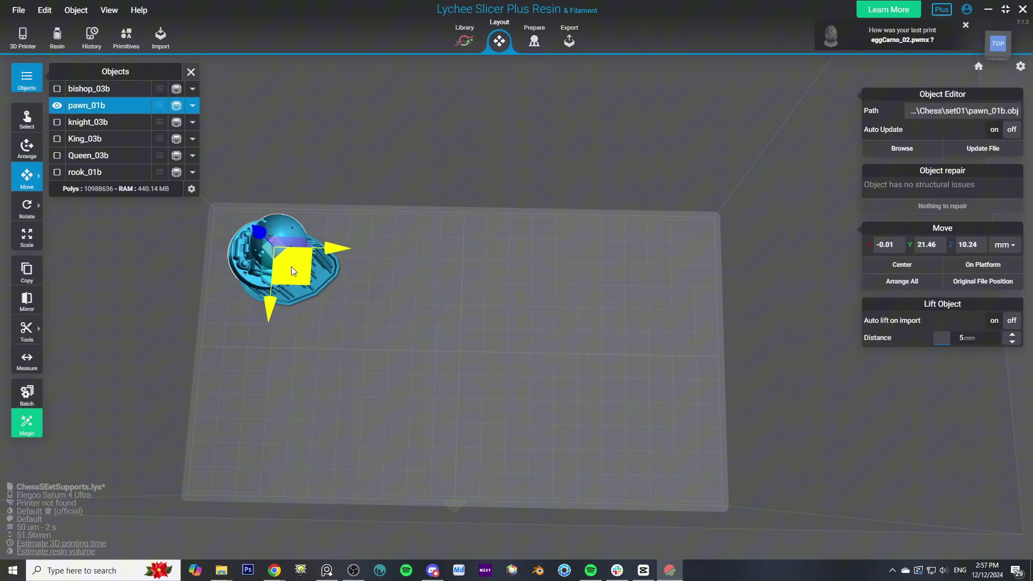
right_click(292, 263)
click(366, 406)
click(430, 312)
drag(457, 345, 635, 275)
click(592, 381)
right_drag(587, 393, 537, 380)
Step: Undo the last layout changes made to the pawn
key(ctrl+z)
key(ctrl+z)
key(ctrl+z)
key(ctrl+z)
key(ctrl+z)
right_drag(544, 198, 609, 224)
key(ctrl+z)
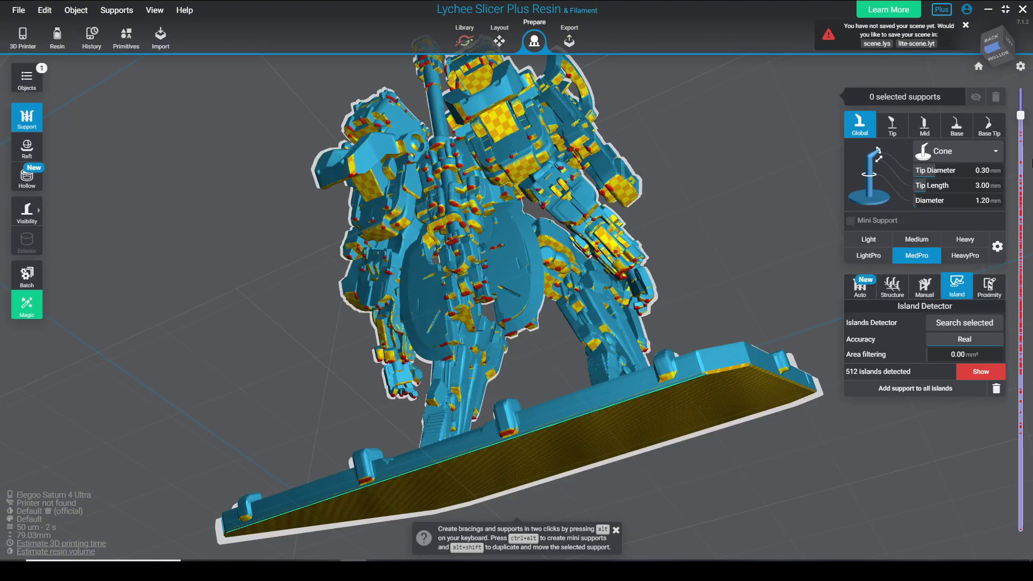
Step: Examine the unsupported robot model's islands and overhangs by previewing its layers from the base upward
mouse_move(1021, 120)
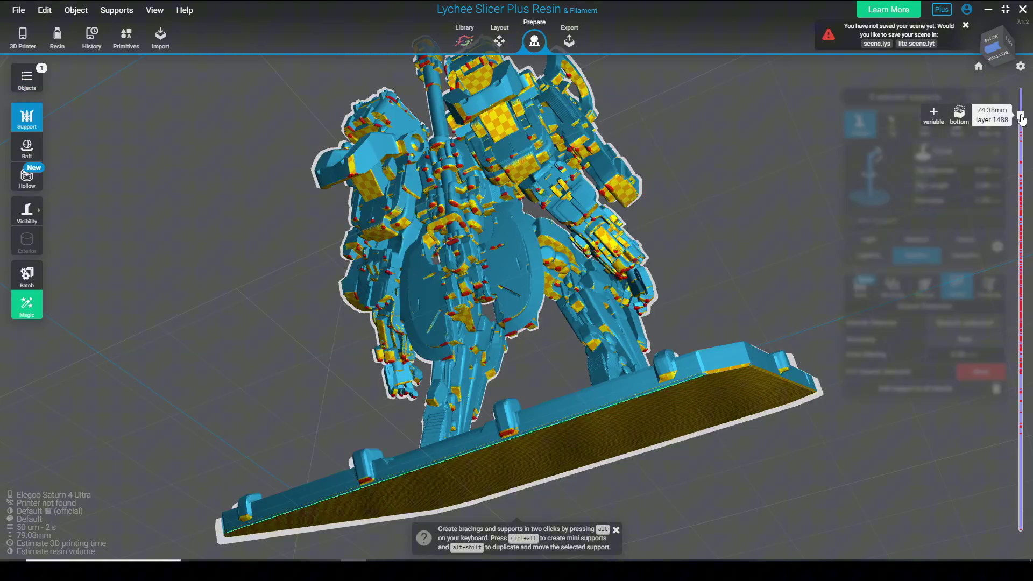
drag(1027, 163, 1024, 518)
right_drag(667, 271, 632, 358)
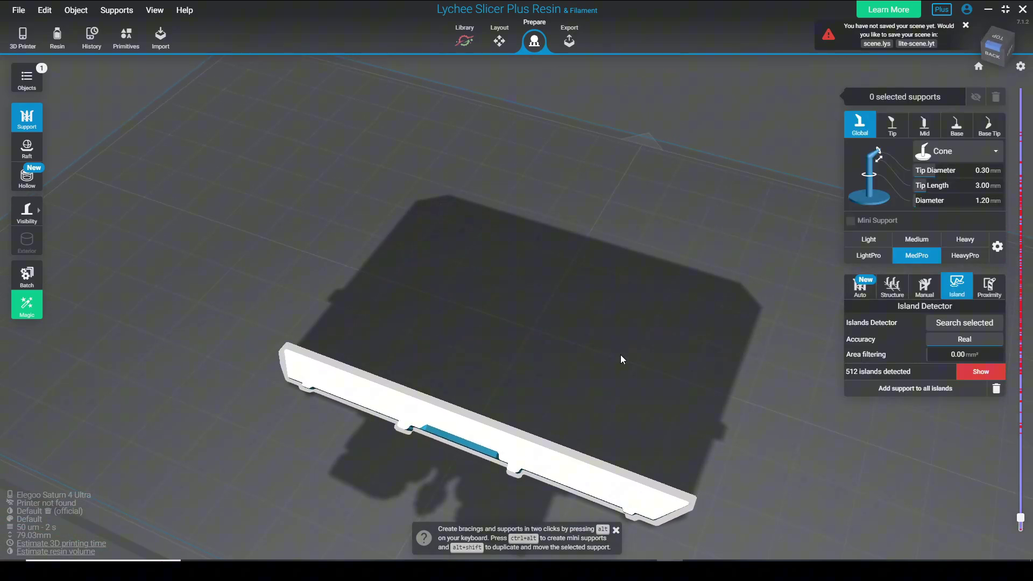
drag(1021, 518, 1020, 340)
right_drag(484, 344, 496, 280)
drag(496, 279, 743, 336)
drag(1025, 340, 1023, 330)
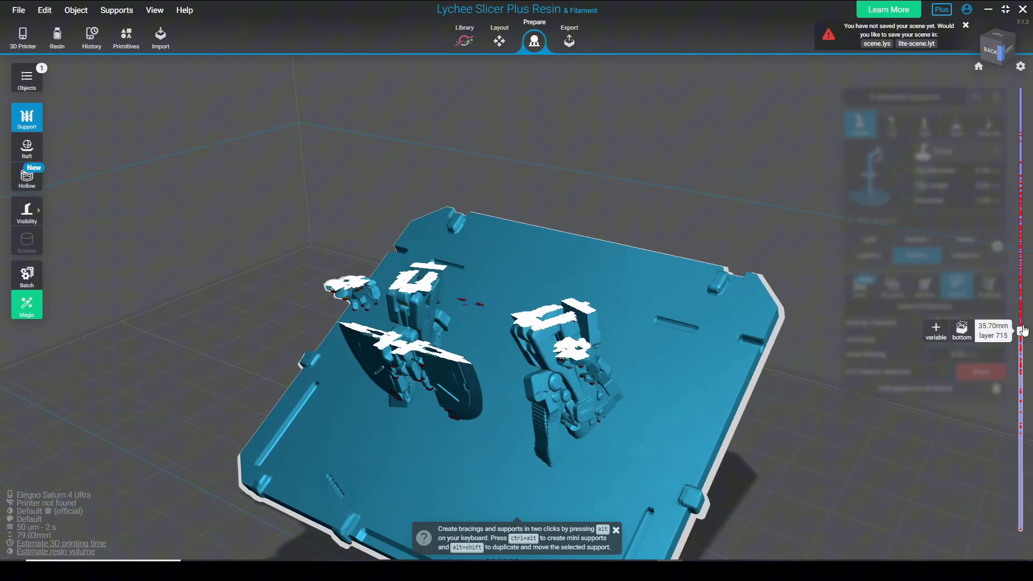
drag(1021, 270, 1020, 249)
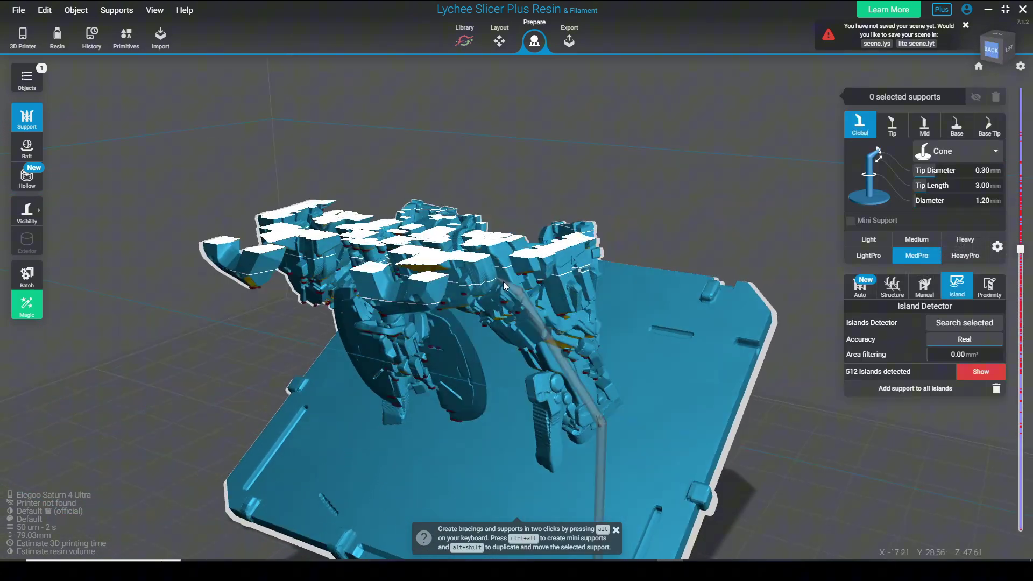
right_drag(519, 296, 592, 224)
drag(1022, 252, 1022, 236)
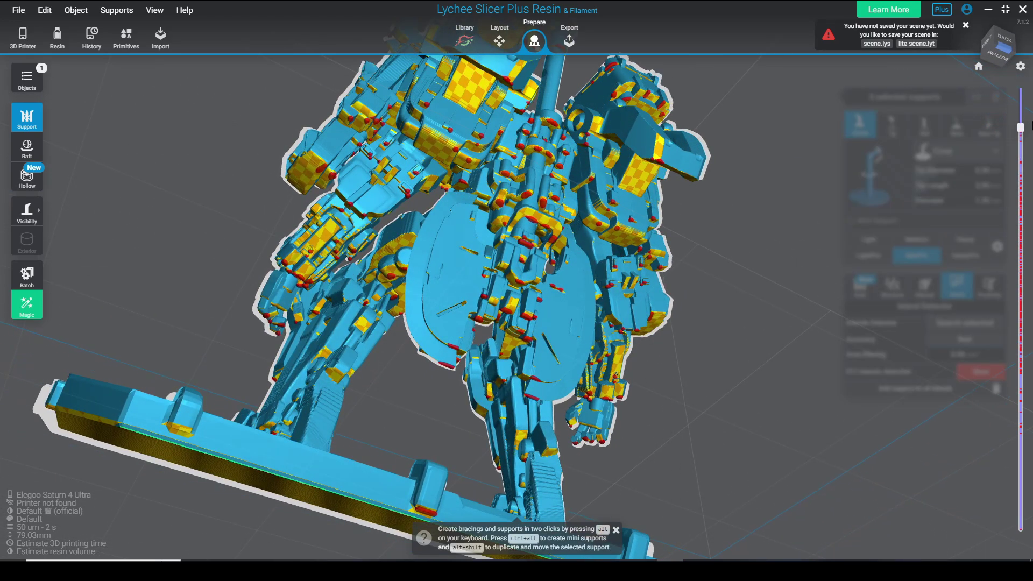
Step: Examine the full robot model from above, lowering the layer preview to about 40 mm and raising it partway to inspect cross-sections closely
drag(1032, 123, 1029, 84)
right_drag(565, 156, 618, 263)
drag(617, 262, 757, 286)
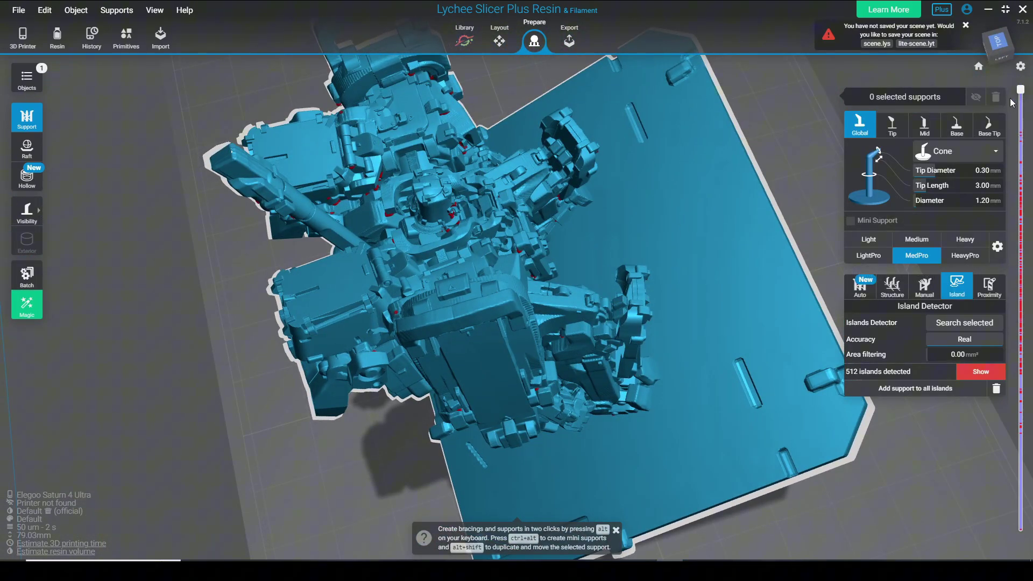
drag(1020, 89, 1020, 216)
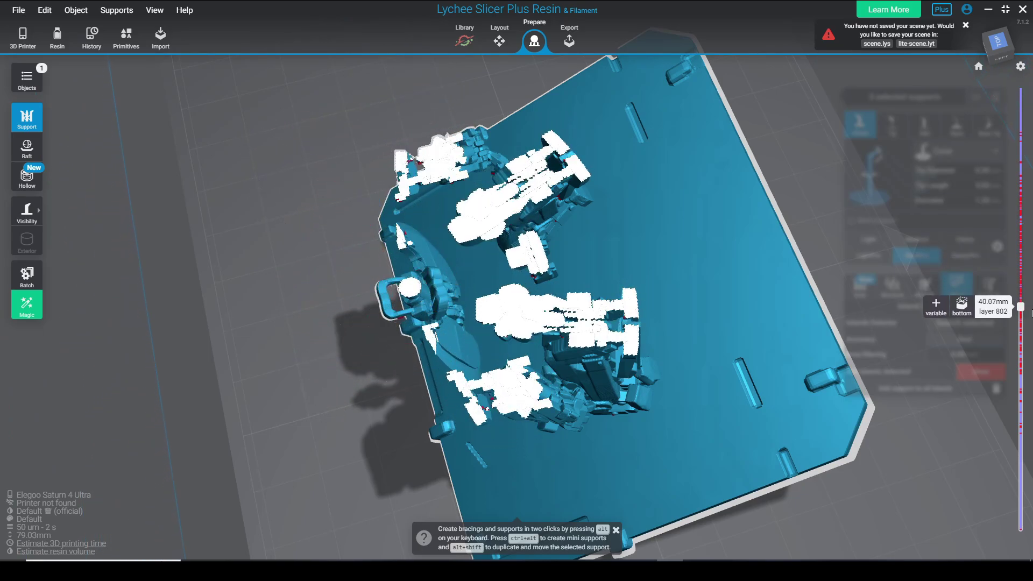
drag(1020, 309, 1020, 200)
scroll(440, 228, up, 1)
scroll(440, 229, up, 4)
right_drag(425, 217, 533, 176)
scroll(433, 151, up, 4)
right_drag(434, 153, 584, 236)
scroll(567, 200, down, 3)
Step: Restore the layer preview to the robot's full height and inspect the tilted model and its base from the side
drag(1022, 202, 1026, 89)
right_drag(651, 216, 454, 246)
drag(454, 248, 727, 249)
scroll(395, 202, down, 5)
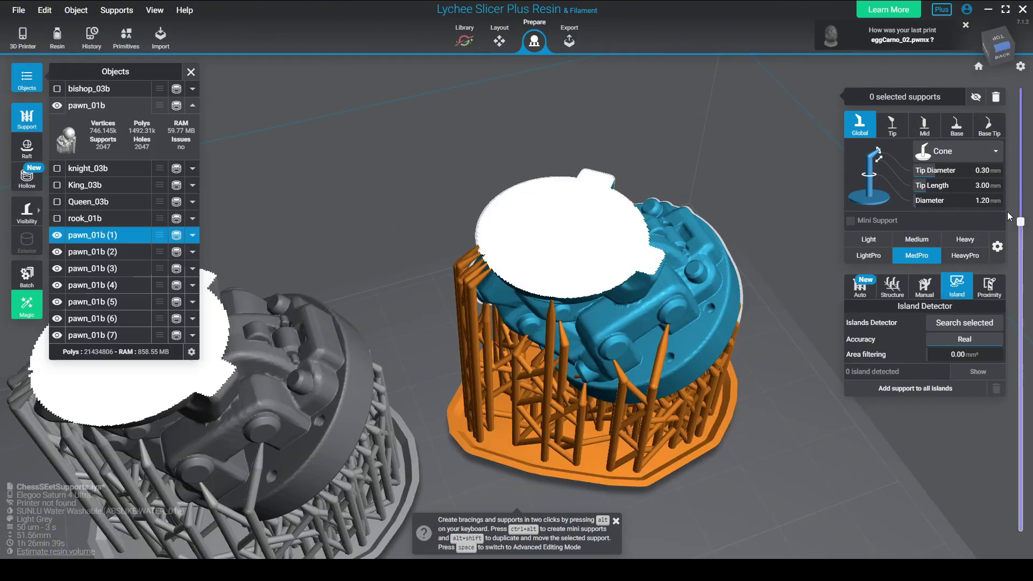
mouse_move(1020, 89)
mouse_down()
mouse_move(1020, 455)
mouse_move(1021, 89)
mouse_up()
Step: Deselect the pawn copy and export the slices of the eight supported pawns to a .goo file for the Elegoo Saturn 4 Ultra
click(569, 41)
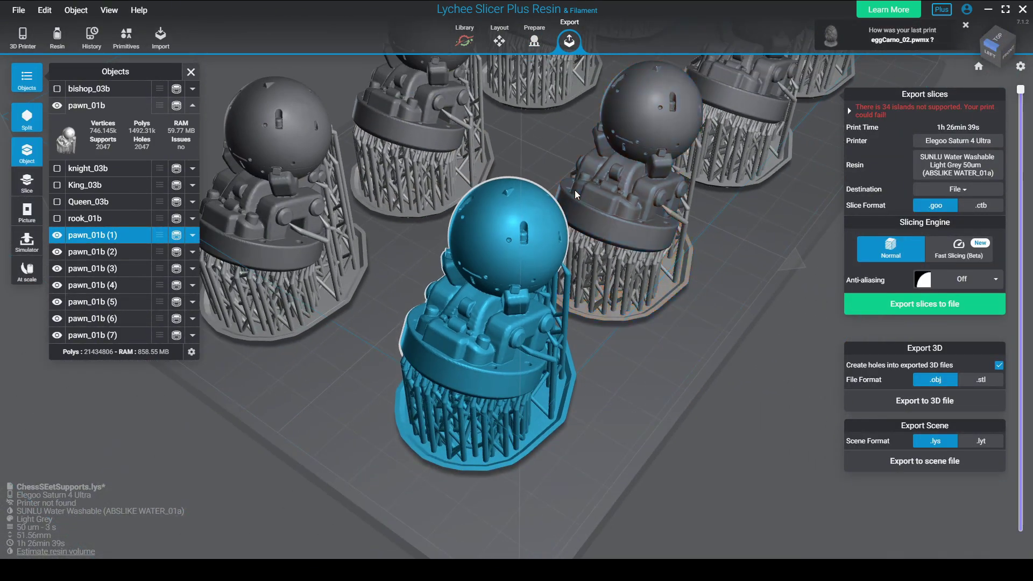
scroll(574, 191, down, 4)
right_drag(599, 208, 455, 221)
right_drag(667, 258, 635, 269)
mouse_move(1022, 98)
mouse_down()
mouse_move(1015, 484)
mouse_move(1018, 89)
mouse_up()
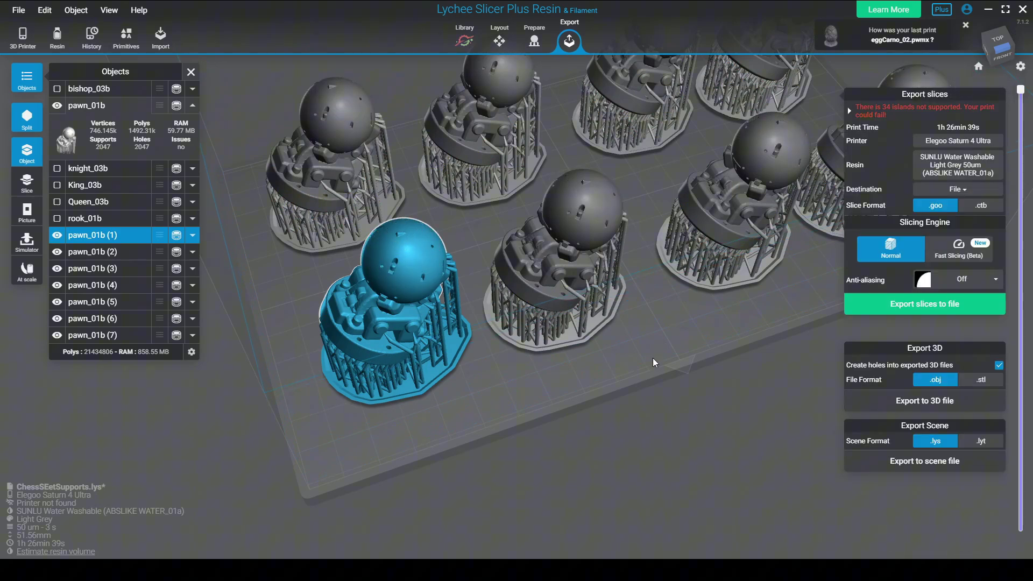
click(653, 358)
scroll(597, 391, up, 3)
scroll(597, 391, down, 3)
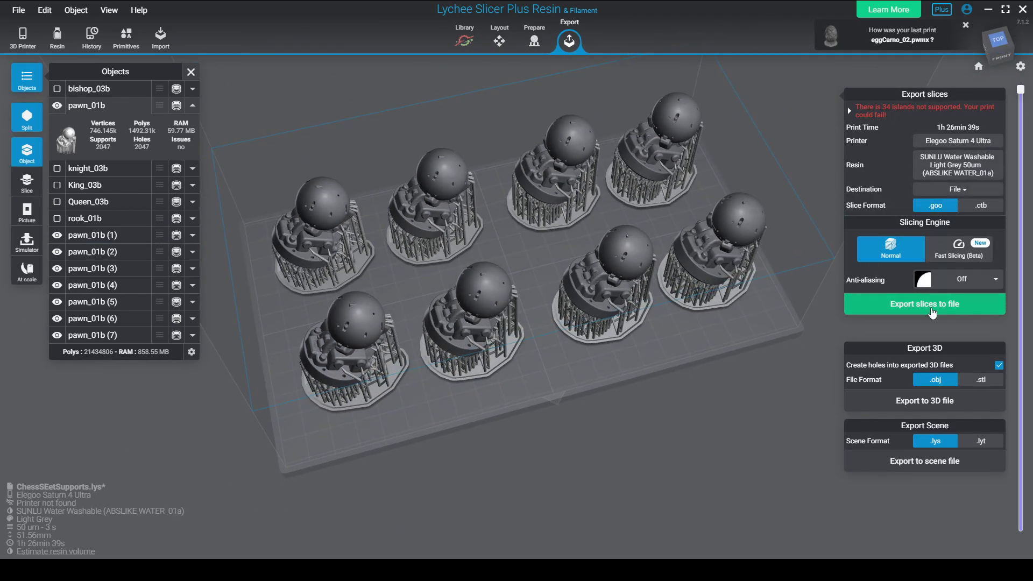
click(929, 311)
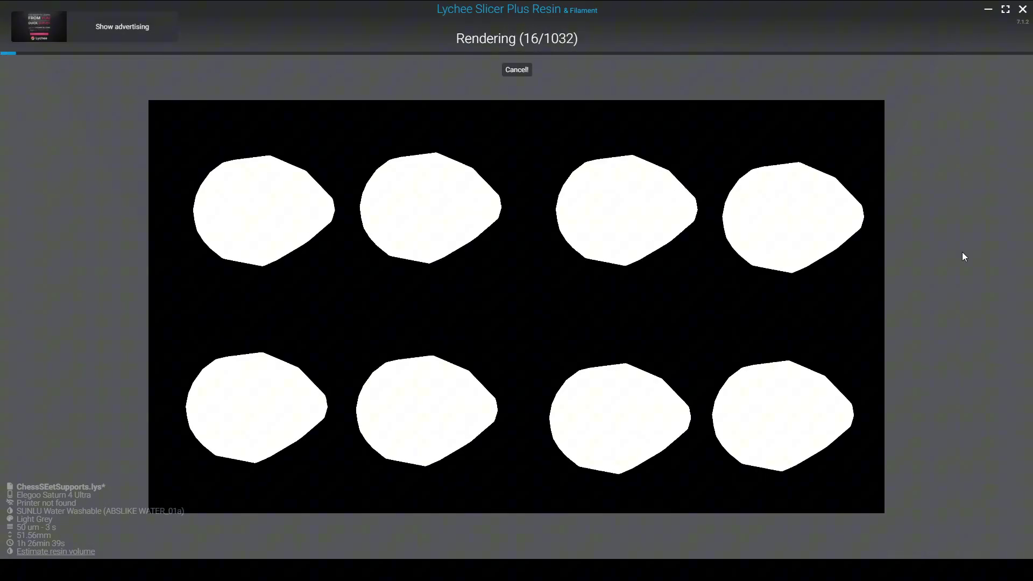